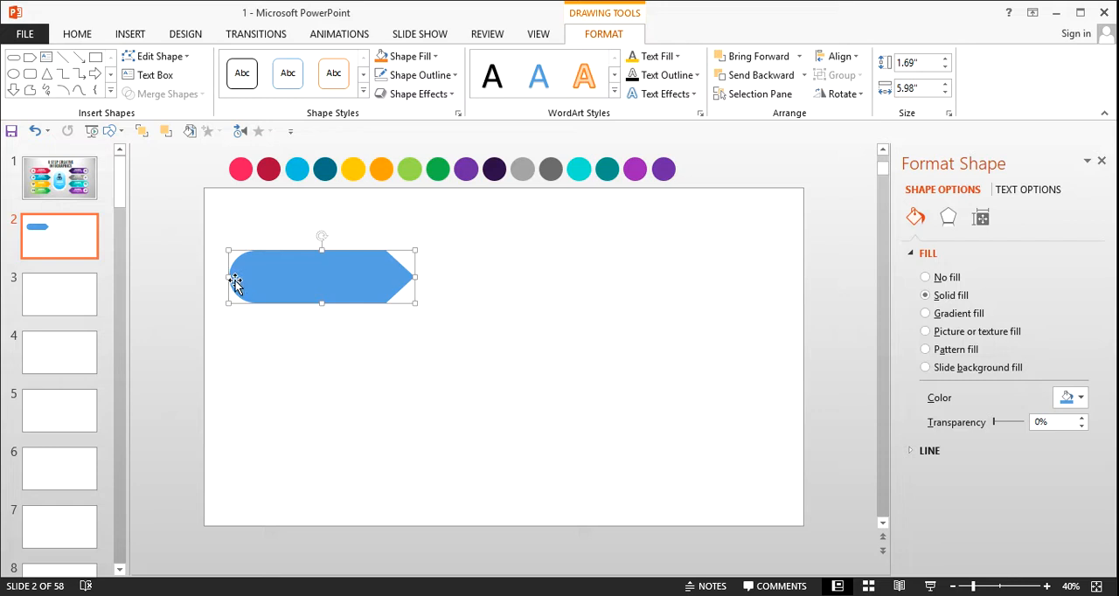
Step: Narrow the blue pointed shape to 5.5" wide and shift it slightly right and down on slide 2
mouse_move(229, 277)
left_mouse_down()
mouse_move(253, 278)
mouse_move(242, 273)
left_mouse_up()
left_click(285, 333)
left_click(326, 284)
mouse_move(326, 284)
left_mouse_down()
mouse_move(335, 297)
mouse_move(353, 285)
mouse_move(370, 414)
left_mouse_up()
left_click(377, 355)
left_click_drag(370, 415, 387, 471, "ctrl")
left_click(445, 429)
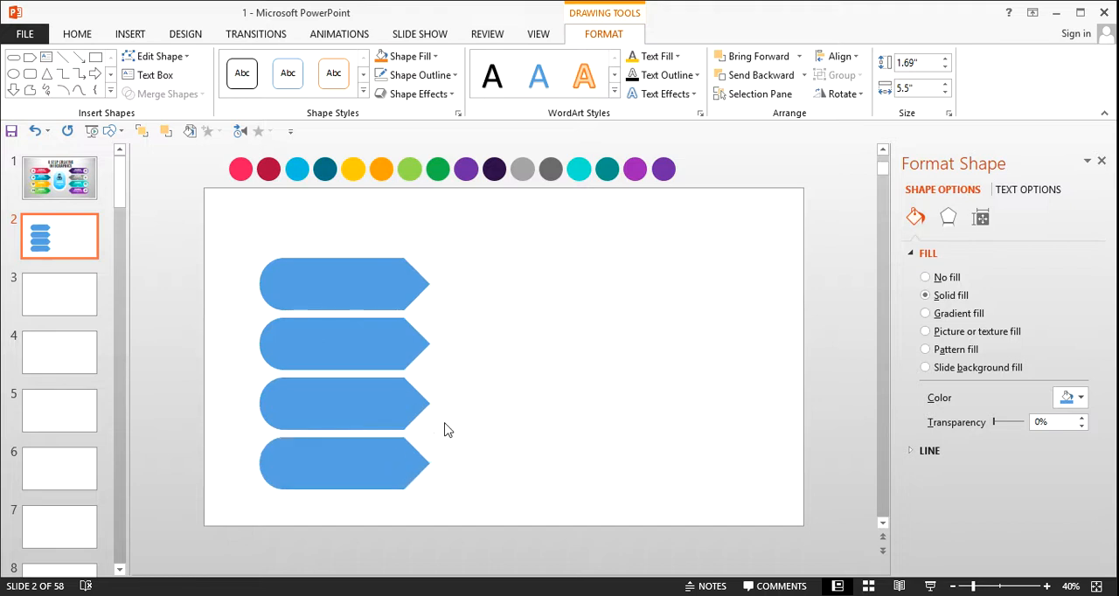
left_click(380, 284)
left_click(364, 352, "shift")
left_click(366, 413, "shift")
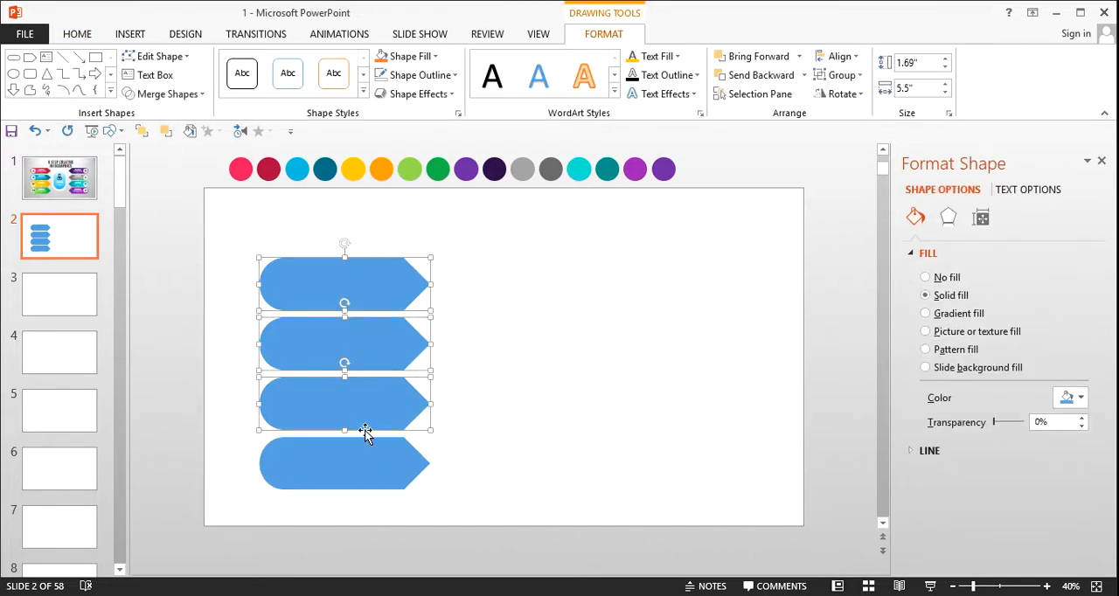
left_click(495, 315)
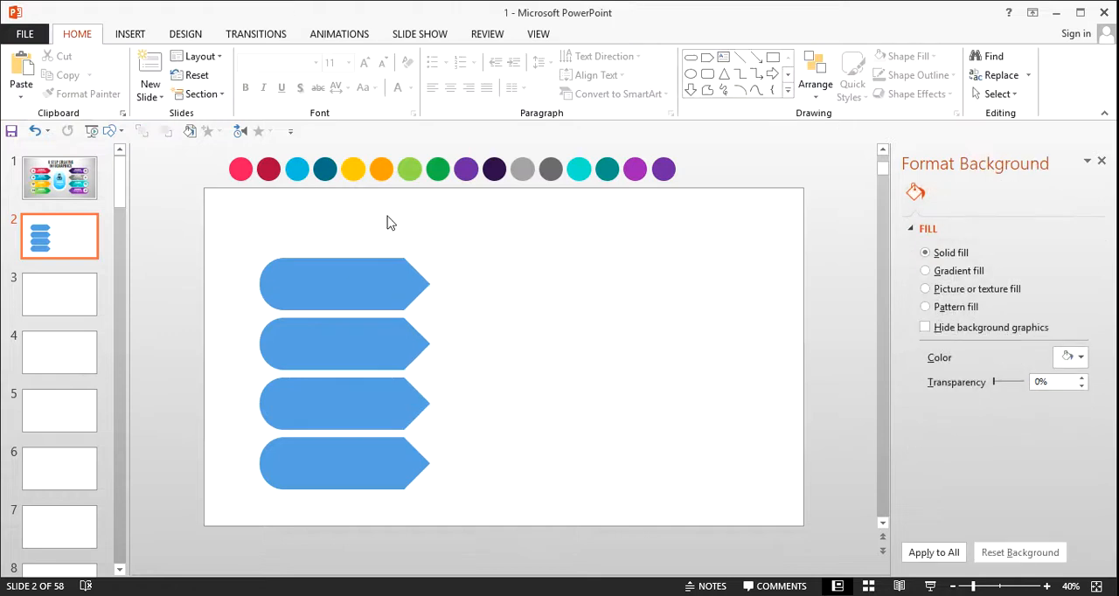
left_click(338, 350)
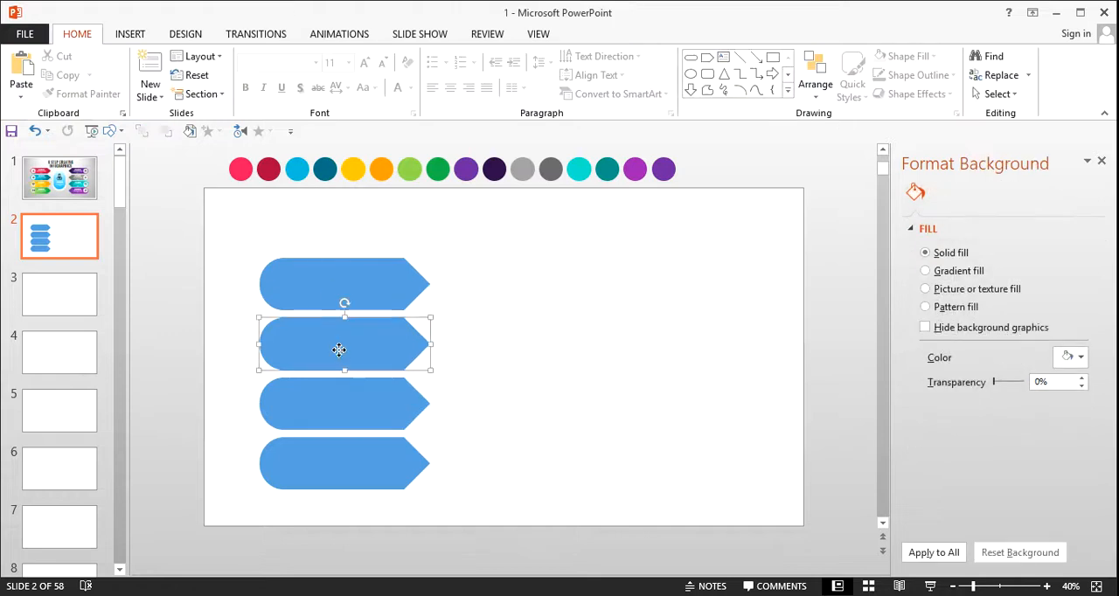
left_click(362, 425, "shift")
left_click(363, 453, "shift")
key("Delete")
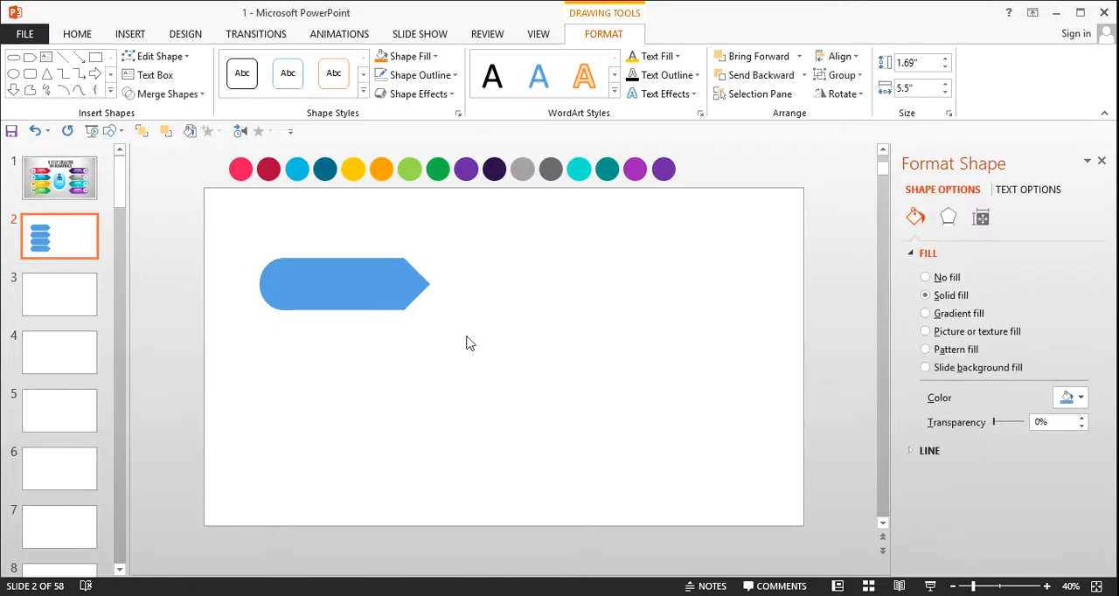
Step: Examine the icon circle on the first arrow of the finished infographic on slide 1 and return to slide 2
left_click(312, 292)
left_click(37, 195)
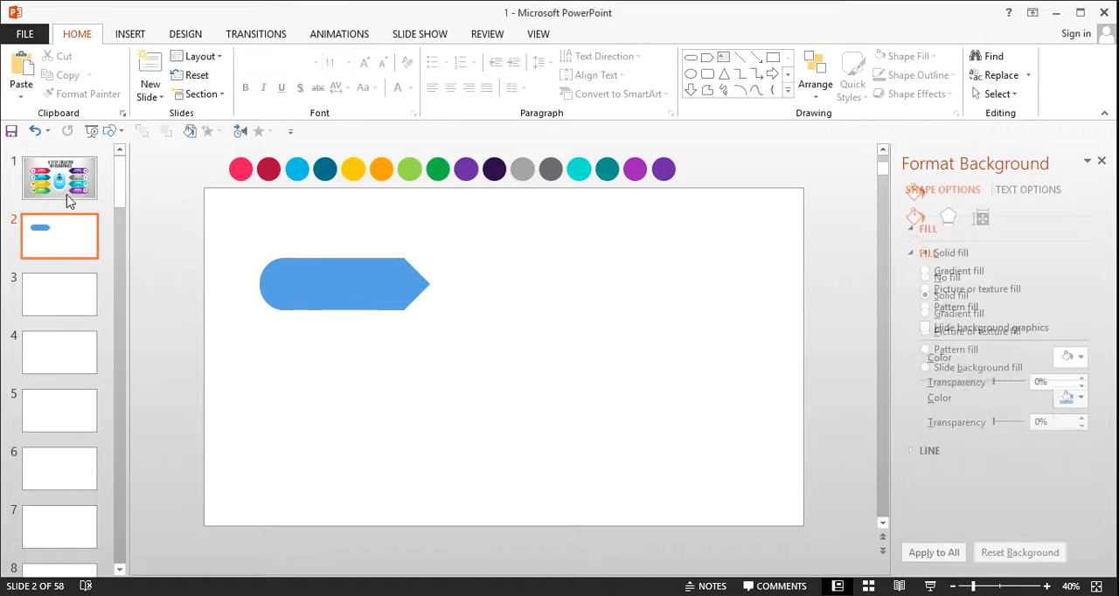
left_click(281, 301)
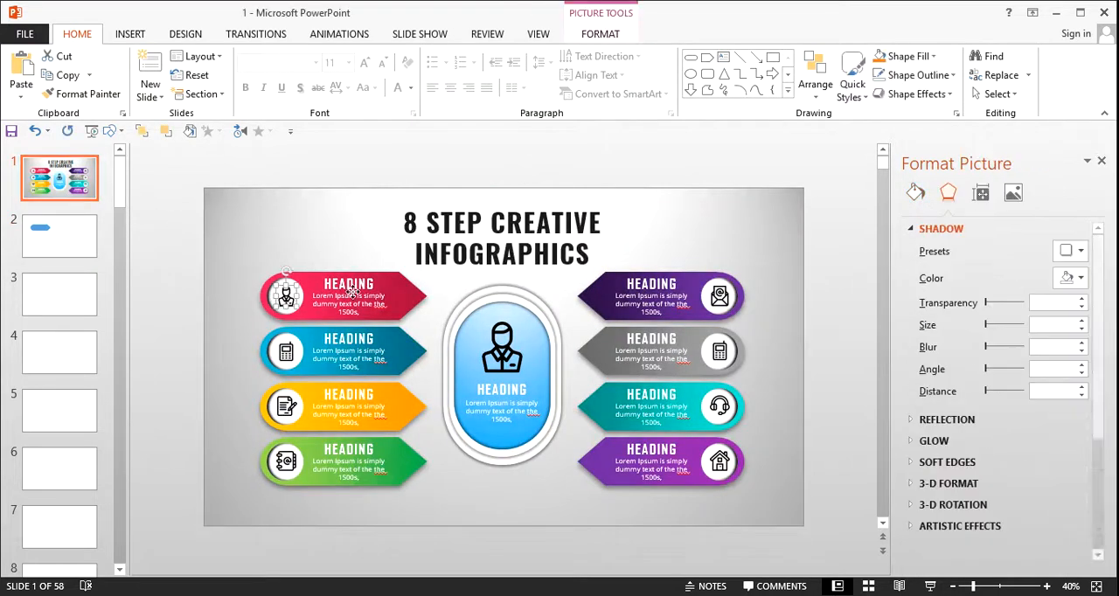
left_click(333, 268)
left_click(235, 248)
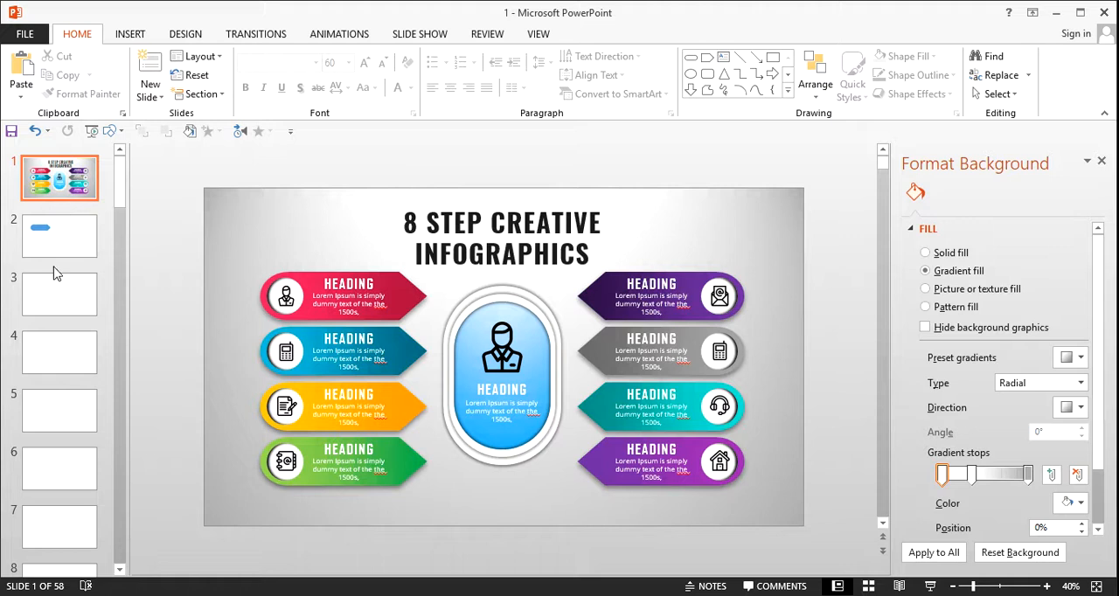
left_click(63, 248)
Step: Draw a circle and fit it inside the rounded end of the blue shape
left_click(358, 275)
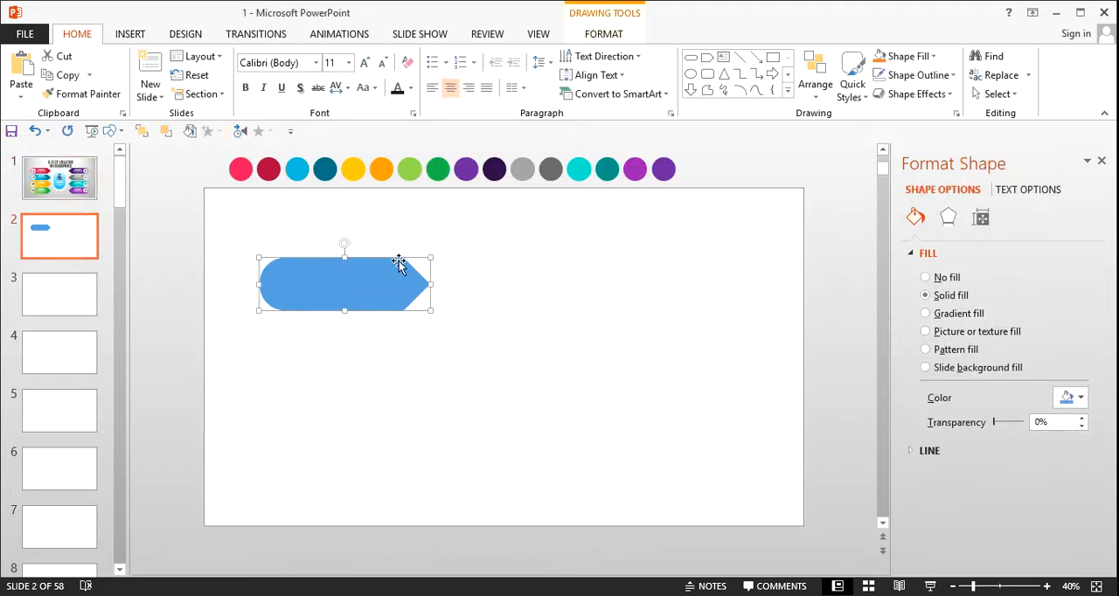
left_click(115, 131)
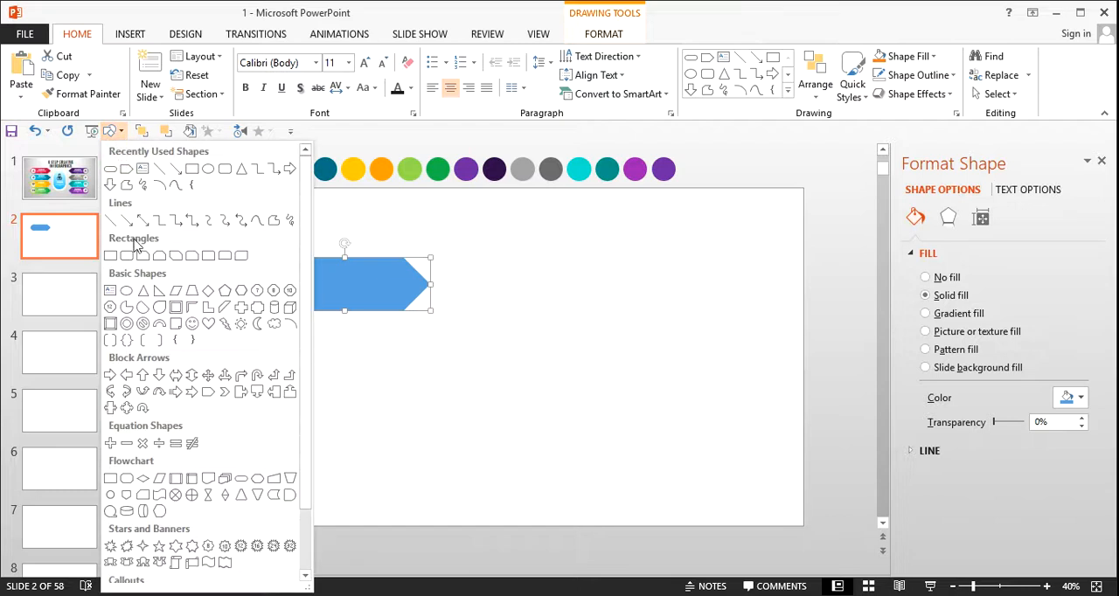
left_click(125, 292)
left_click_drag(276, 270, 321, 326)
left_click_drag(316, 305, 288, 285)
left_click(335, 334)
Step: Remove the circle's outline and fill it with white
left_click(281, 280)
right_click(282, 283)
left_click(368, 241)
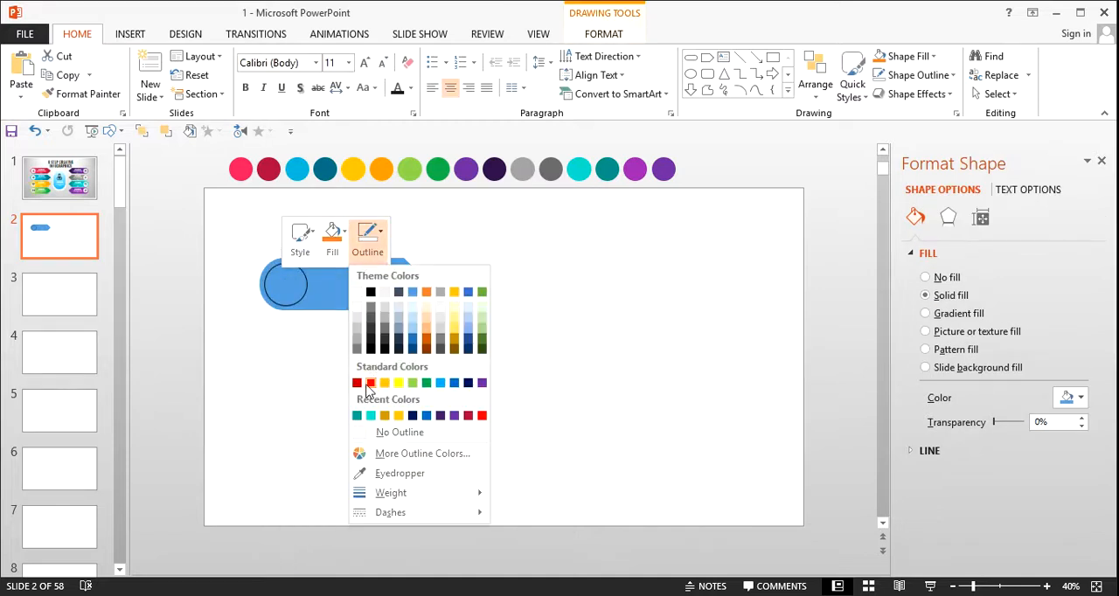
left_click(364, 431)
left_click(332, 244)
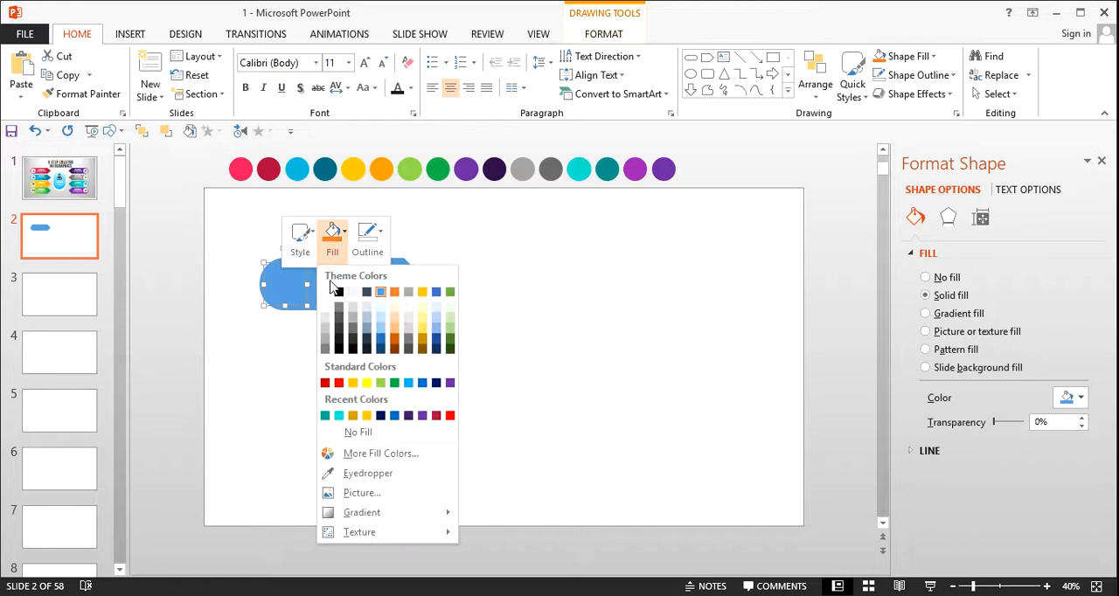
left_click(322, 292)
left_click(427, 382)
Step: Give the white circle an inner shadow with 22 pt blur, 190° angle and 3 pt distance
left_click(287, 284)
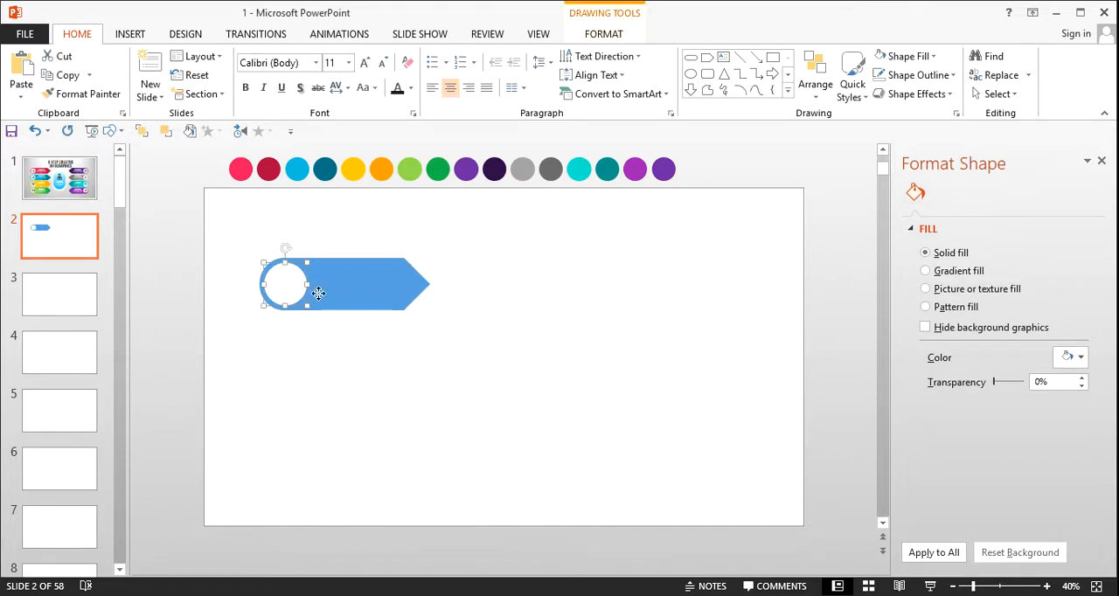
left_click(949, 217)
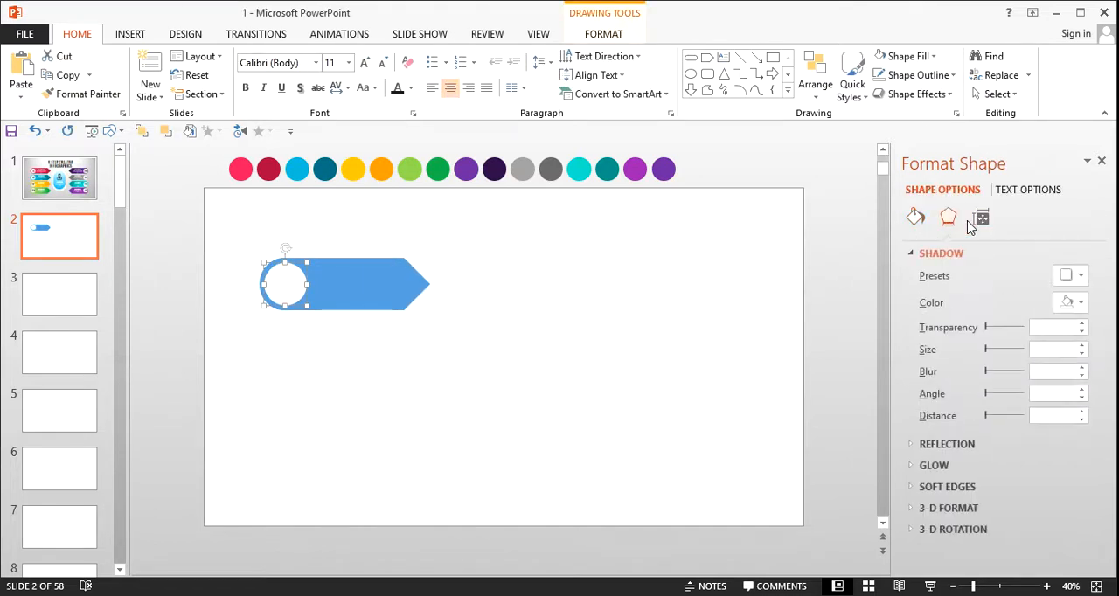
left_click(1072, 276)
scroll(1067, 420, "down", 3)
left_click(1049, 480)
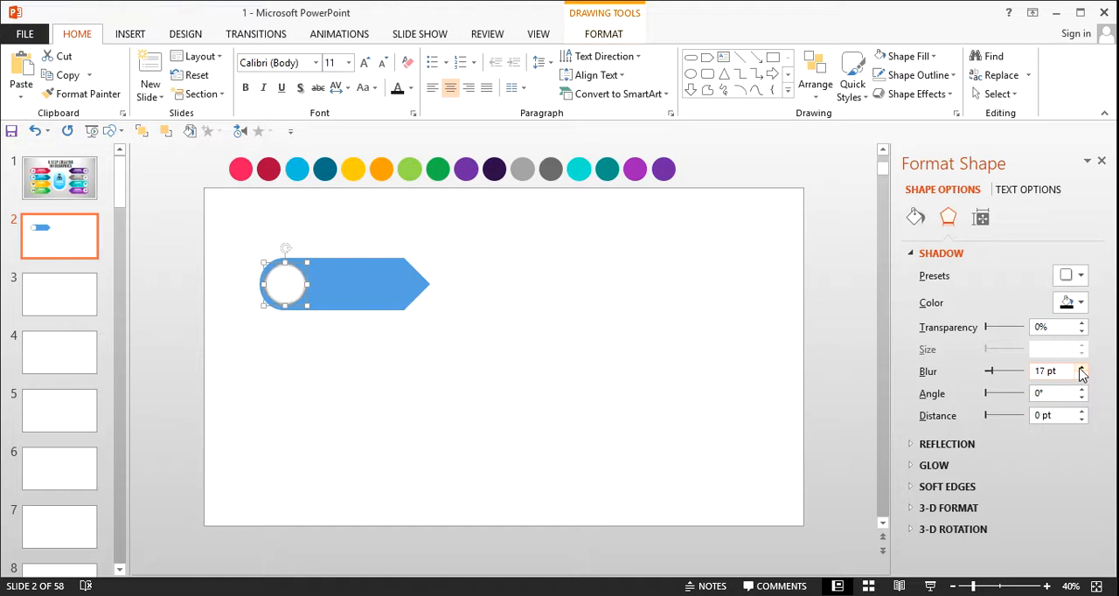
left_click(1082, 411)
left_click(1082, 411)
left_click(1082, 411)
left_click(1081, 411)
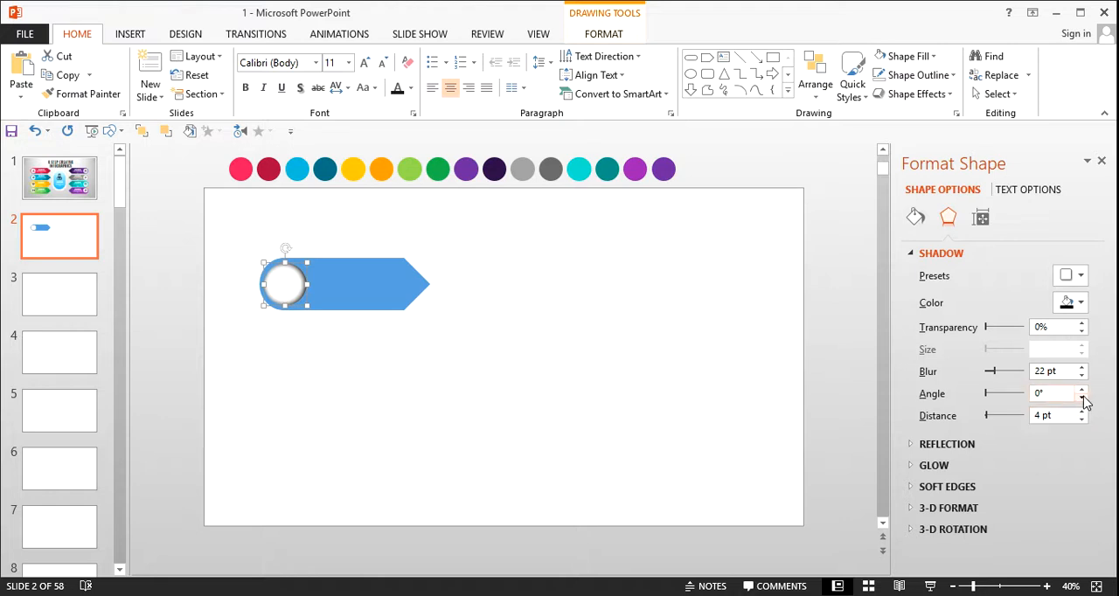
left_click(1083, 390)
left_click_drag(1083, 390, 1084, 399)
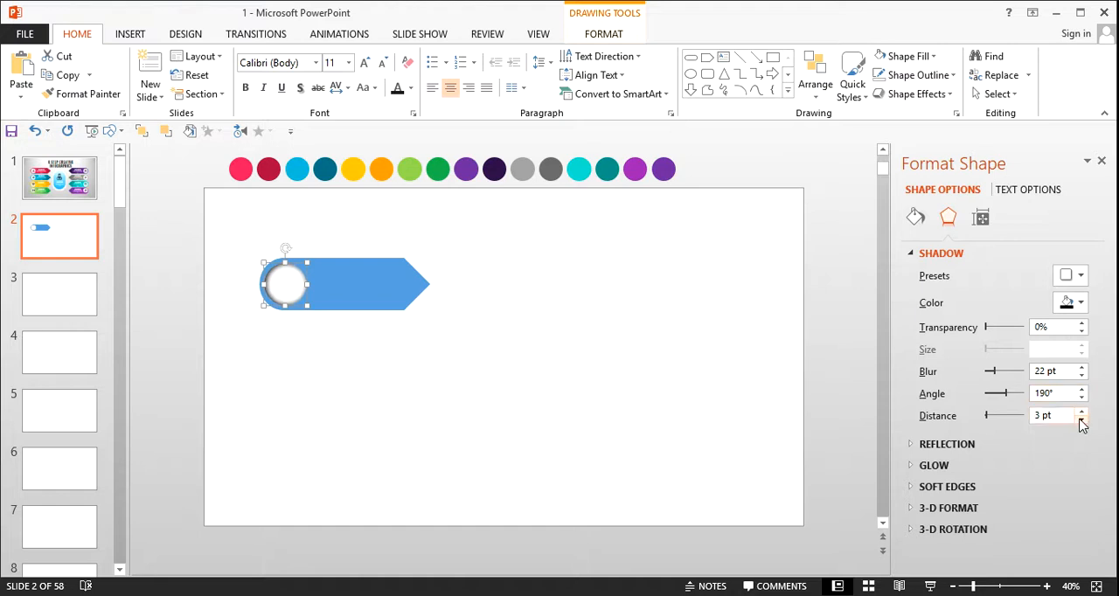
left_click(747, 423)
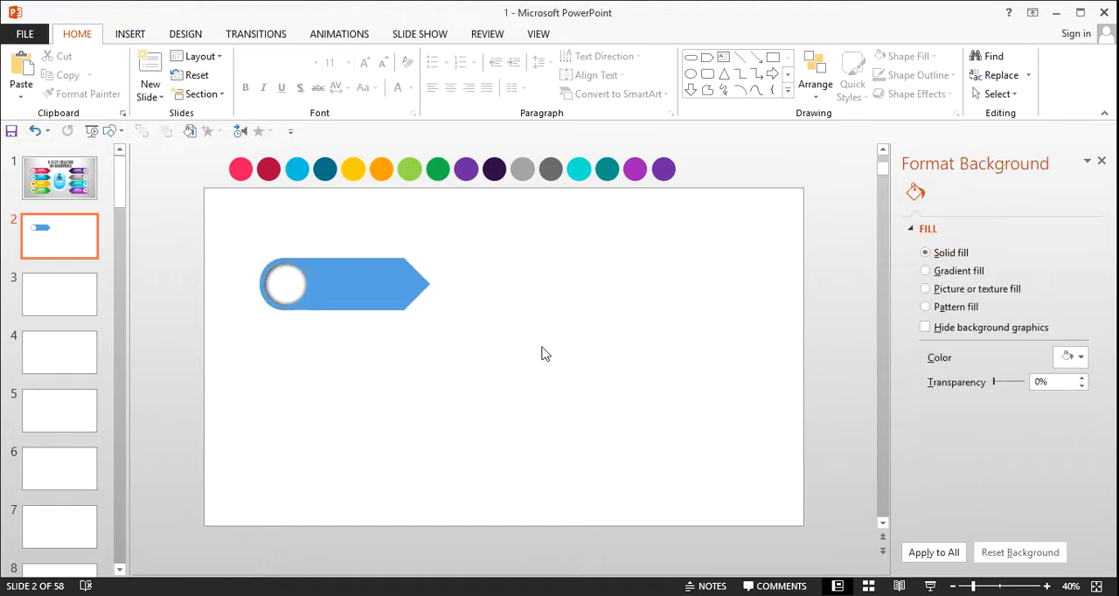
left_click(268, 274)
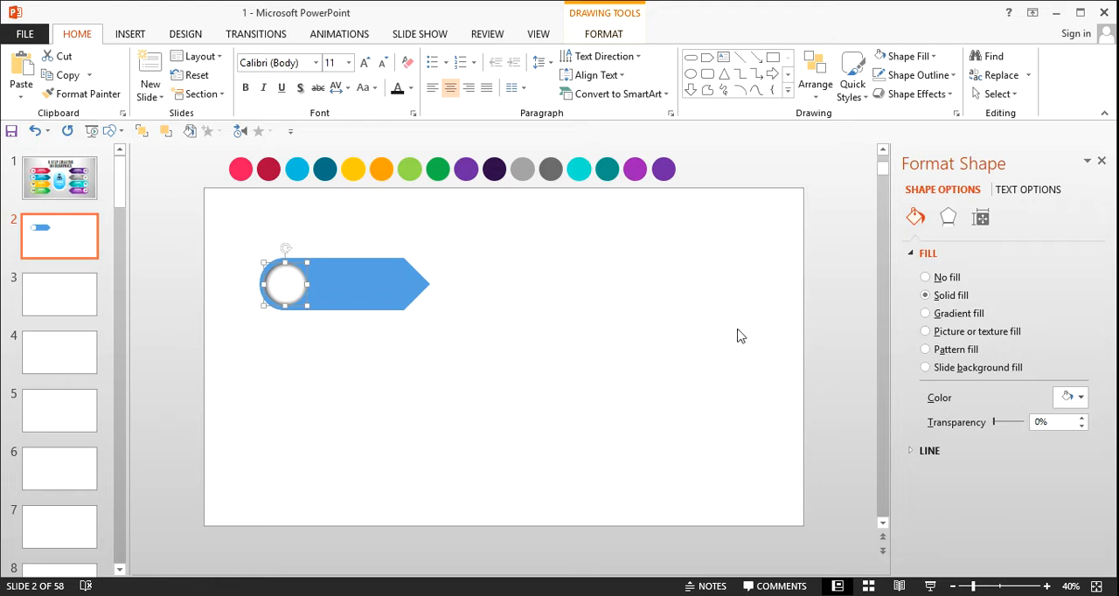
left_click(571, 340)
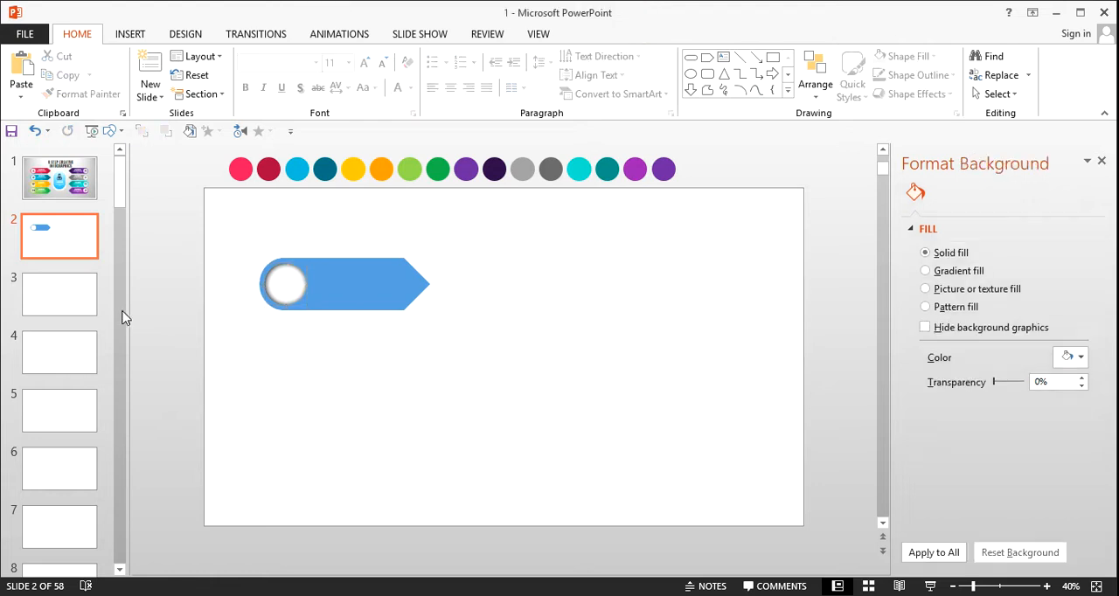
Step: Give the blue shape a centered outer shadow with 60% transparency, 101% size and 20 pt blur
left_click(361, 286)
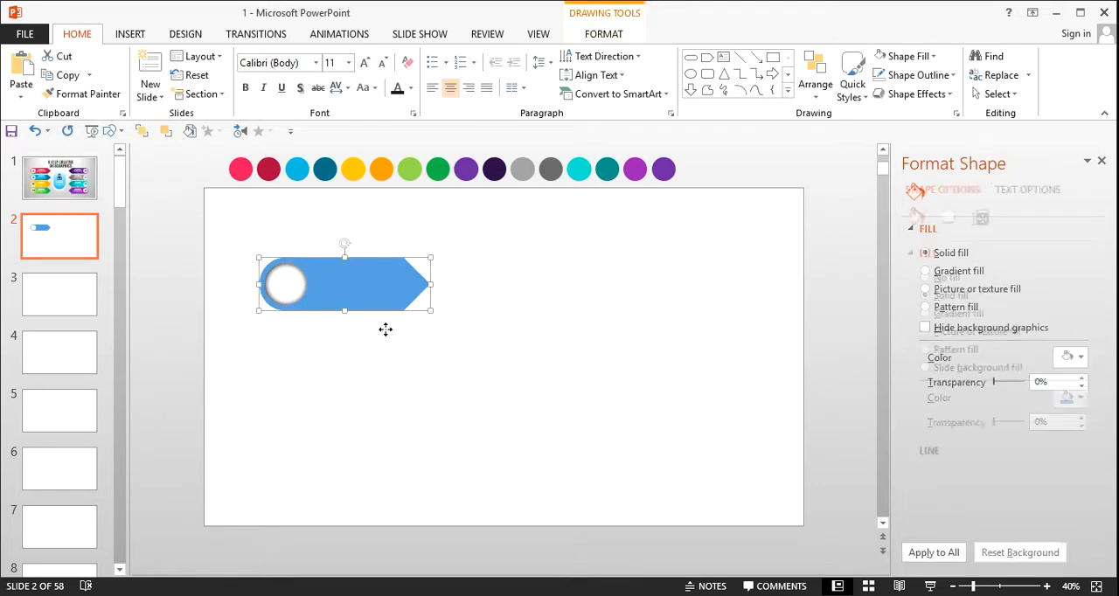
left_click(948, 217)
left_click(1074, 275)
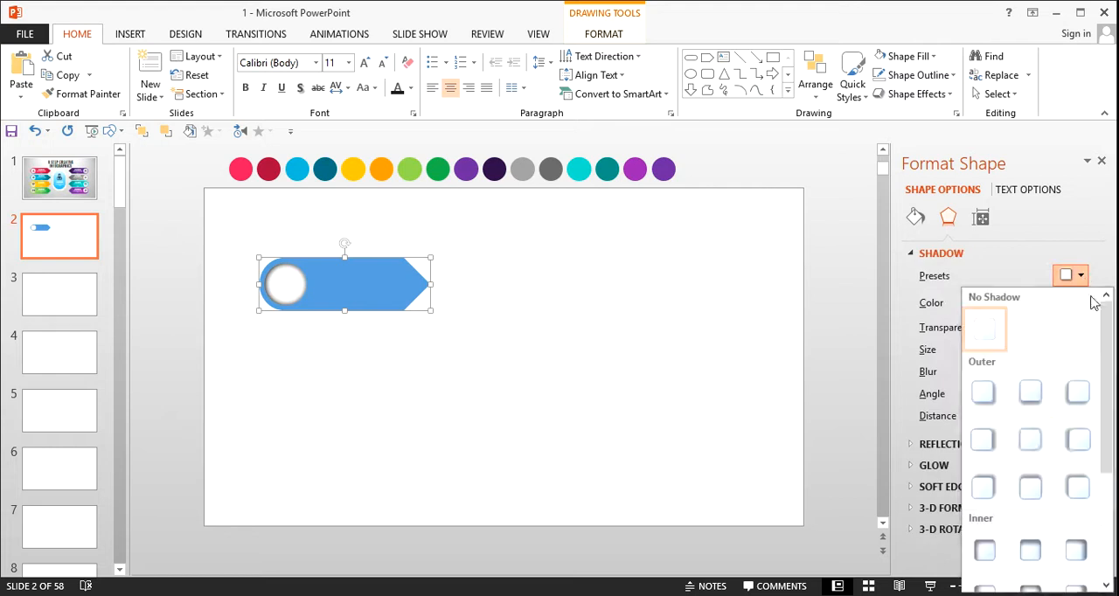
left_click(1046, 440)
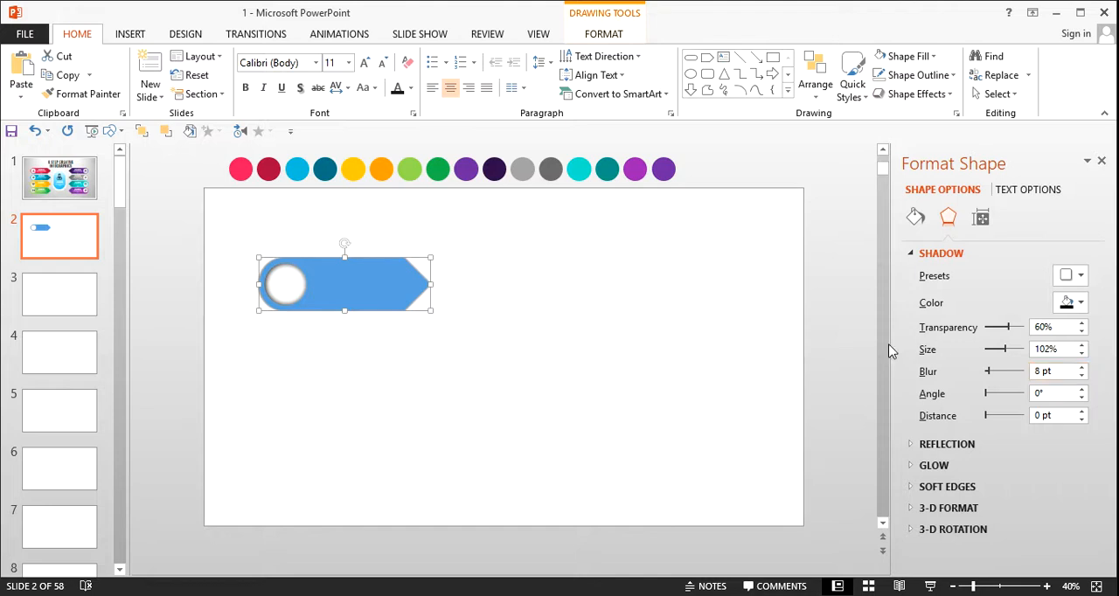
left_click(1082, 353)
left_click(1082, 353)
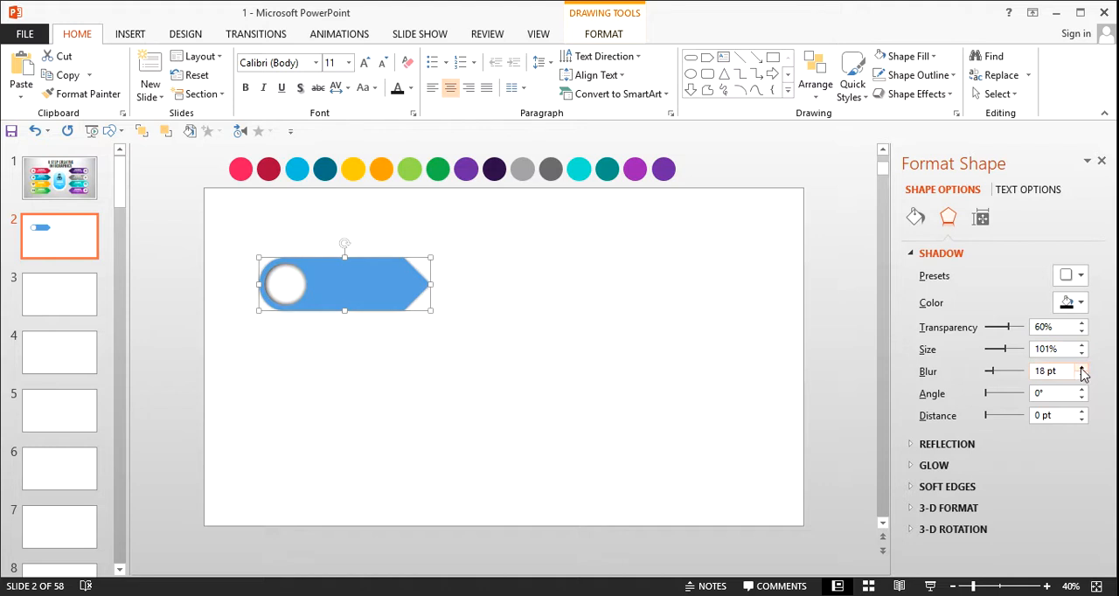
left_click(664, 338)
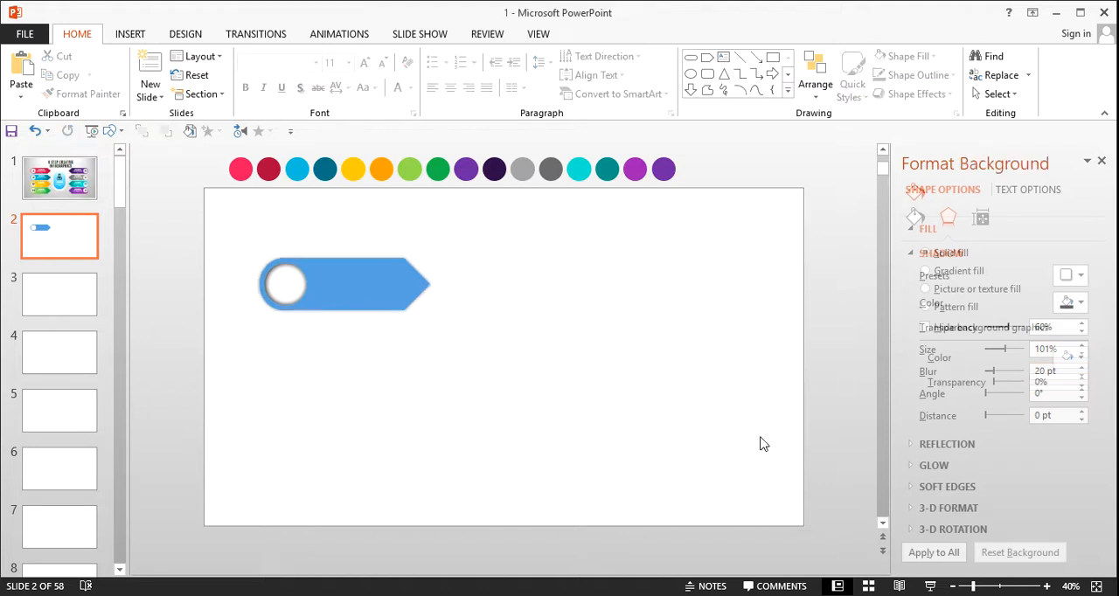
Step: Group the white circle with the blue shape
left_click(352, 294)
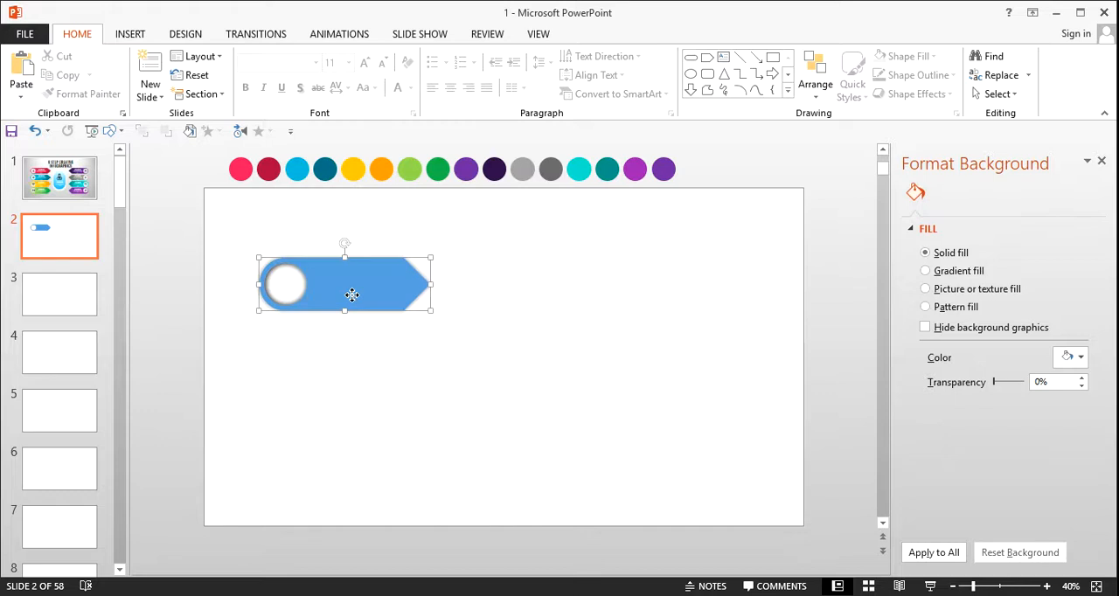
left_click(291, 294)
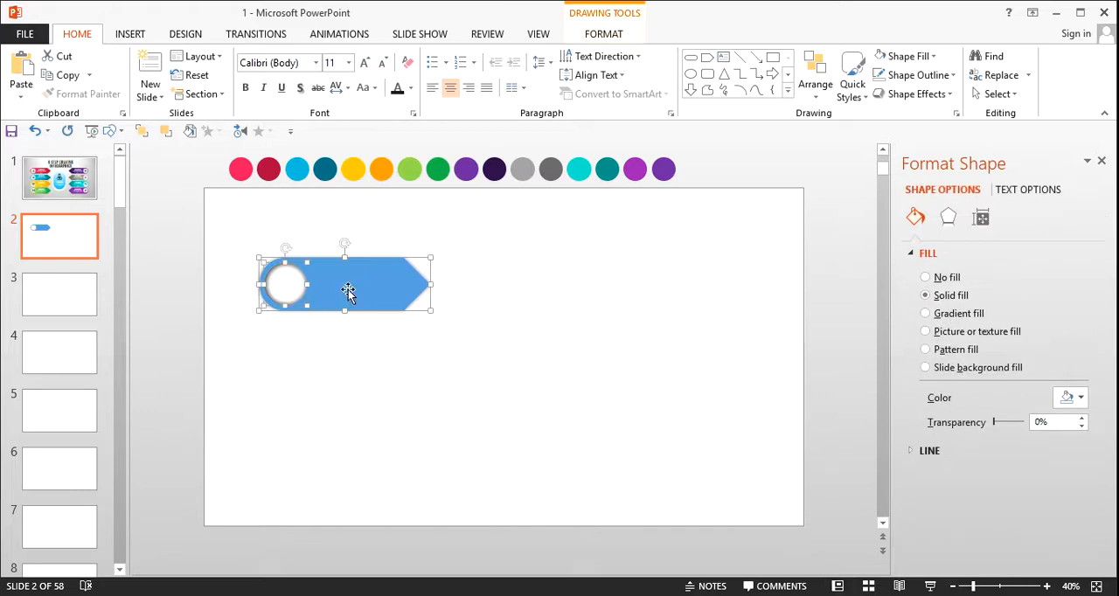
right_click(348, 289)
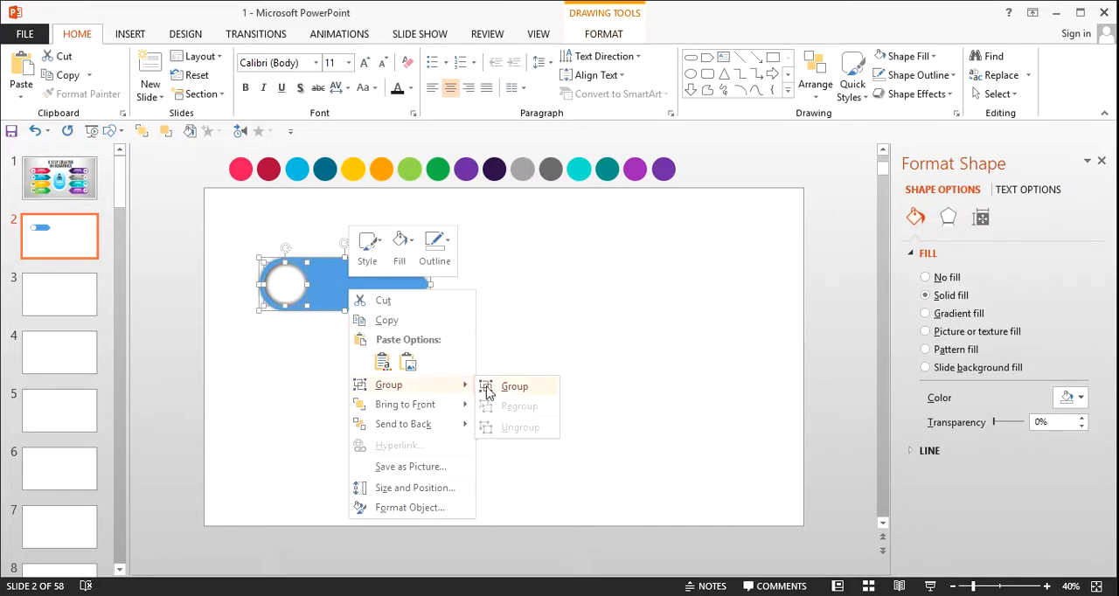
left_click(540, 319)
Step: Stack three evenly spaced copies of the grouped arrow below the original
left_click(357, 296)
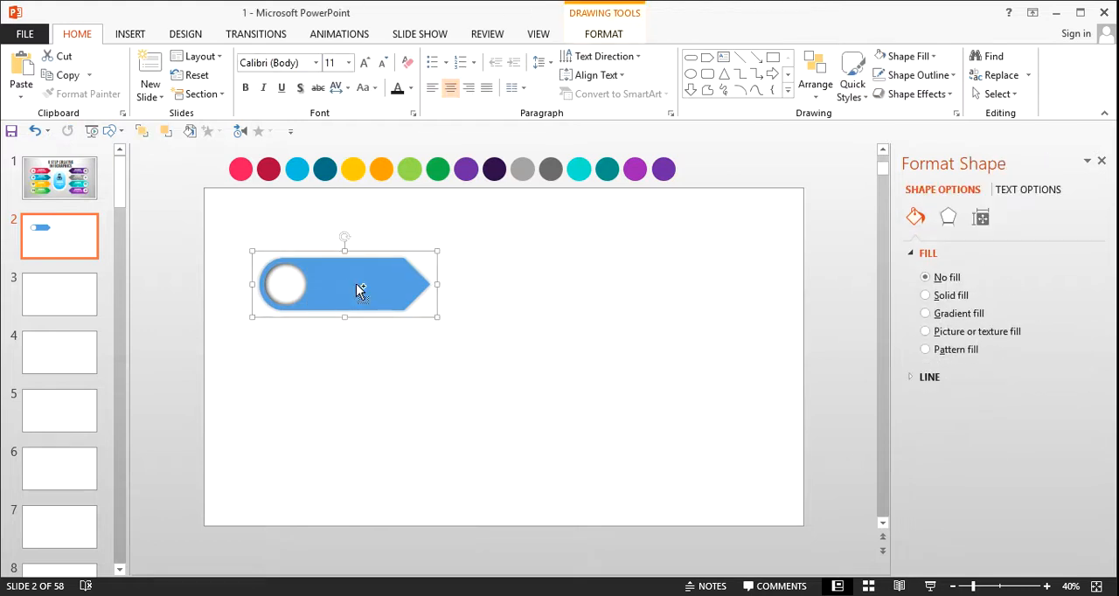
left_click_drag(356, 285, 386, 463)
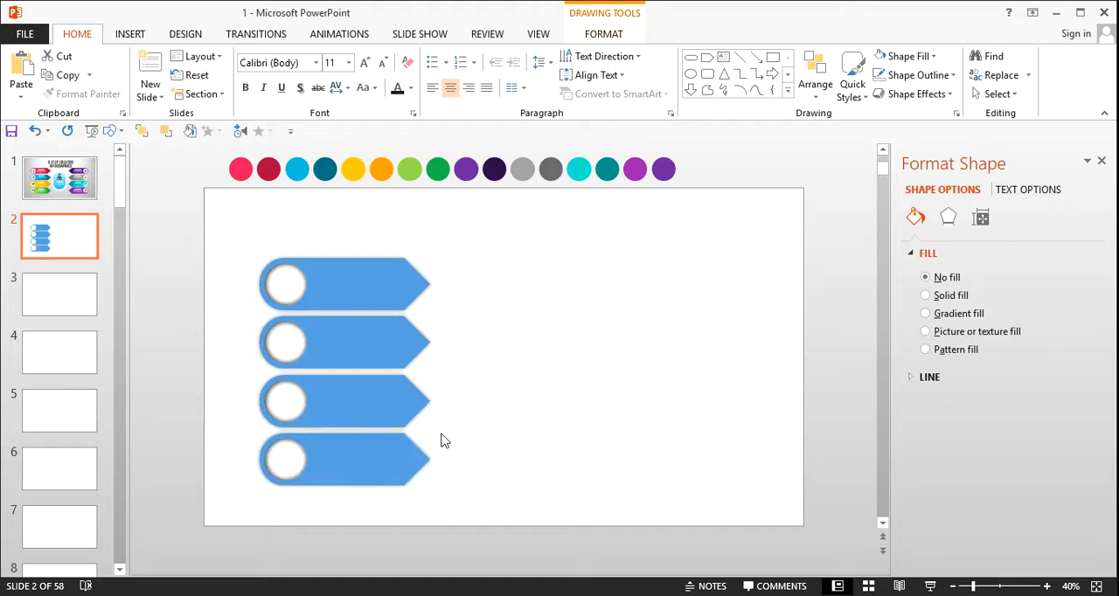
left_click(440, 443)
Step: Group the four stacked arrows into a single object
left_click(389, 308)
left_click(373, 393, "shift")
left_click(381, 411, "shift")
left_click(386, 456, "shift")
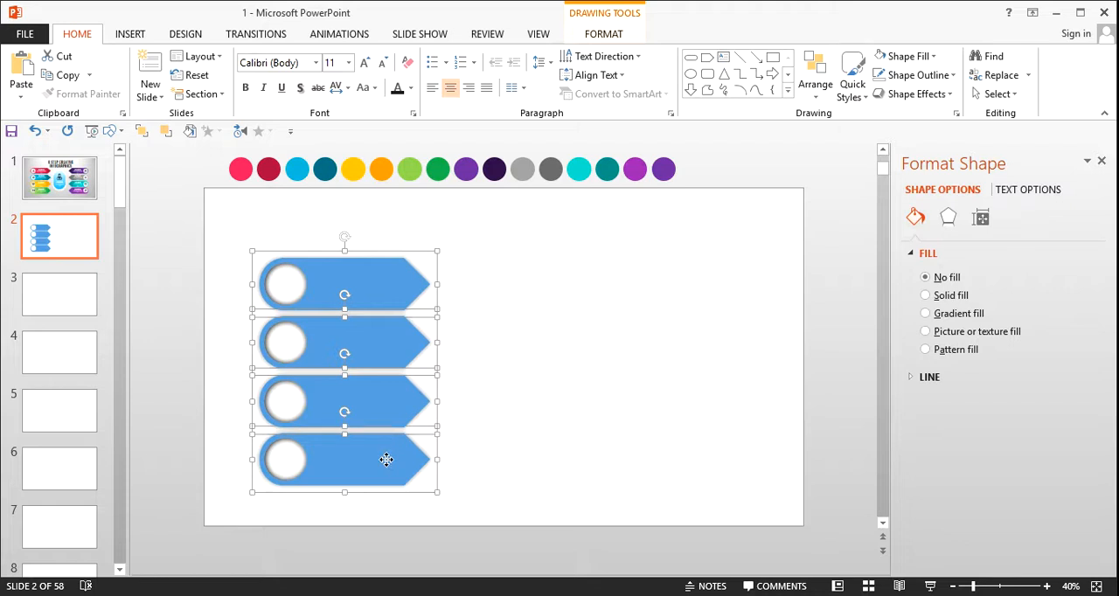
right_click(392, 382)
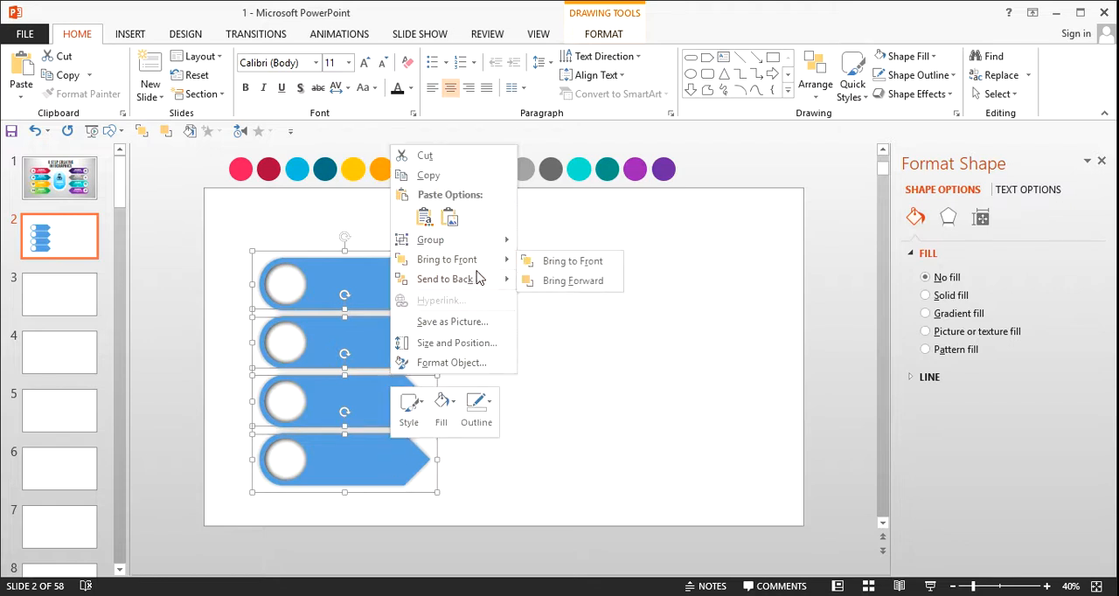
mouse_move(458, 261)
mouse_move(451, 241)
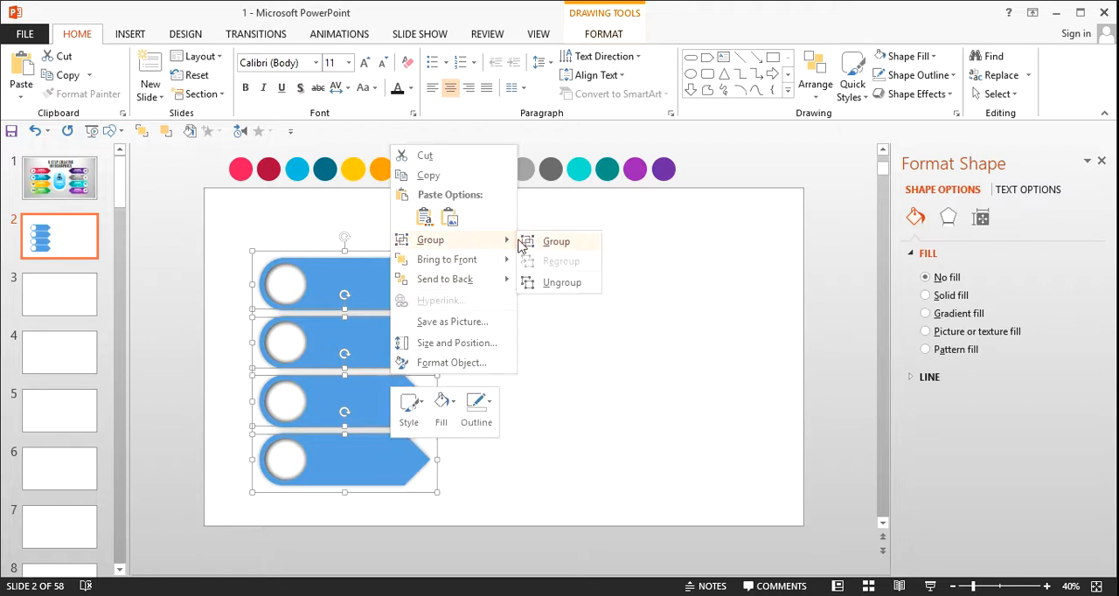
left_click(544, 249)
left_click(607, 305)
Step: Copy the arrow stack straight across to the right side of the slide and flip the copy horizontally
left_click(394, 288)
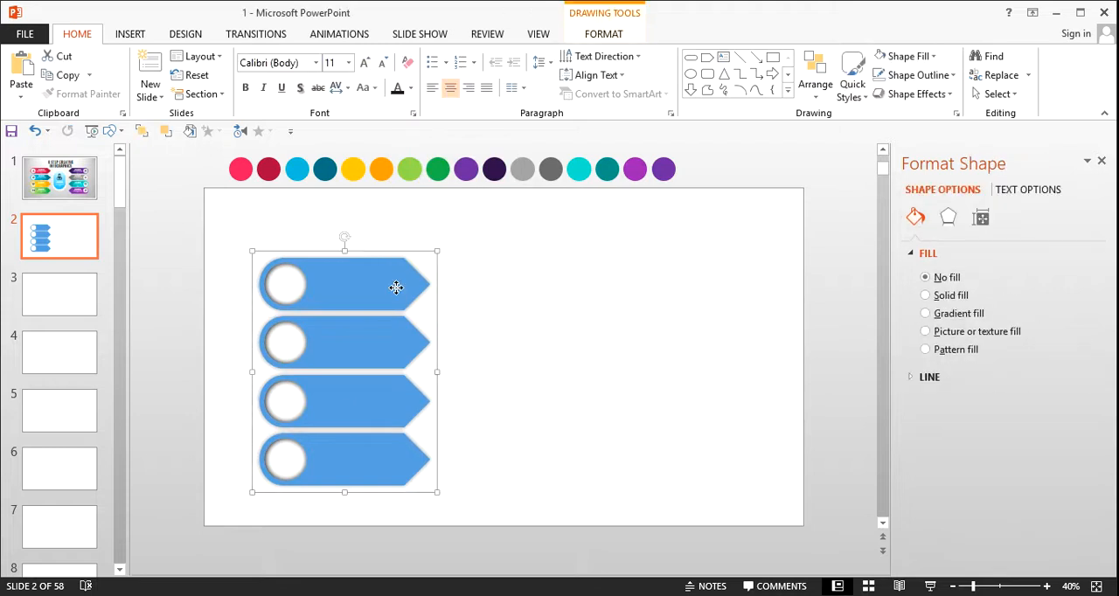
left_click_drag(383, 285, 705, 277)
left_click(815, 83)
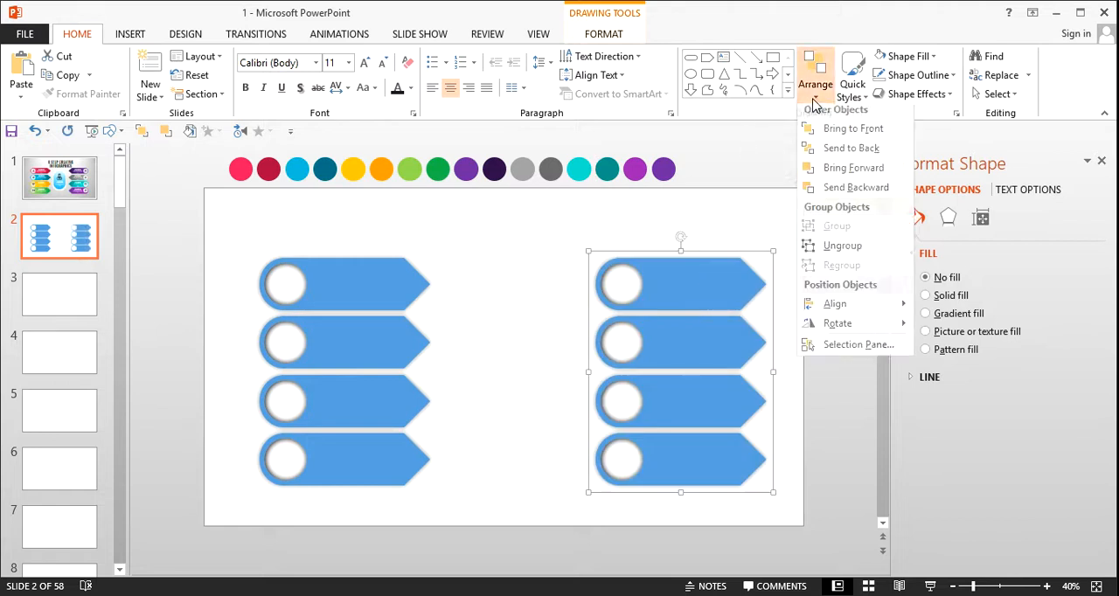
mouse_move(871, 330)
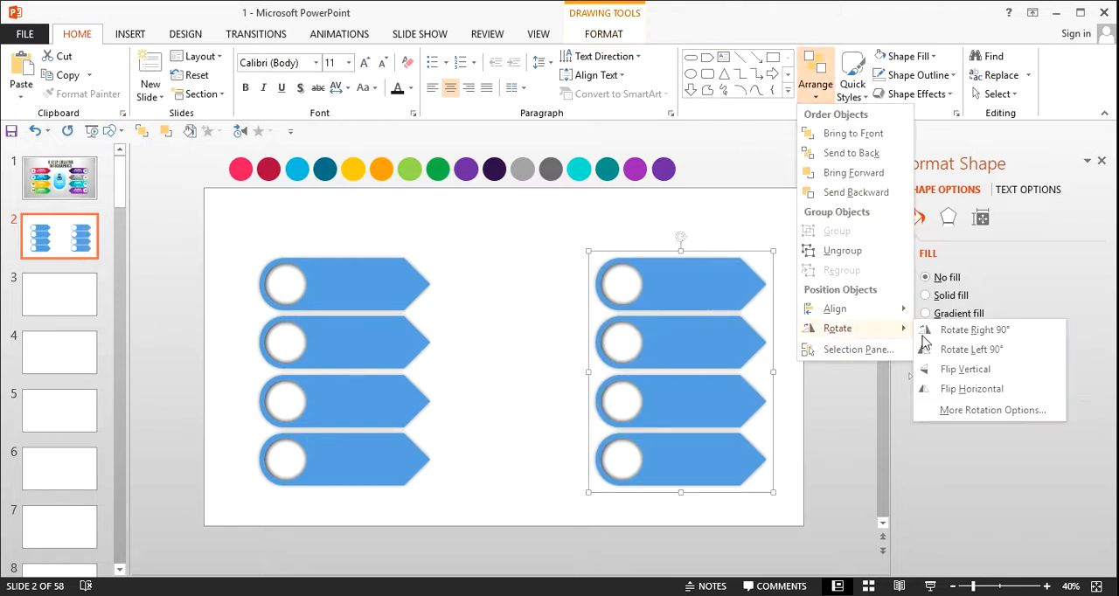
left_click(972, 389)
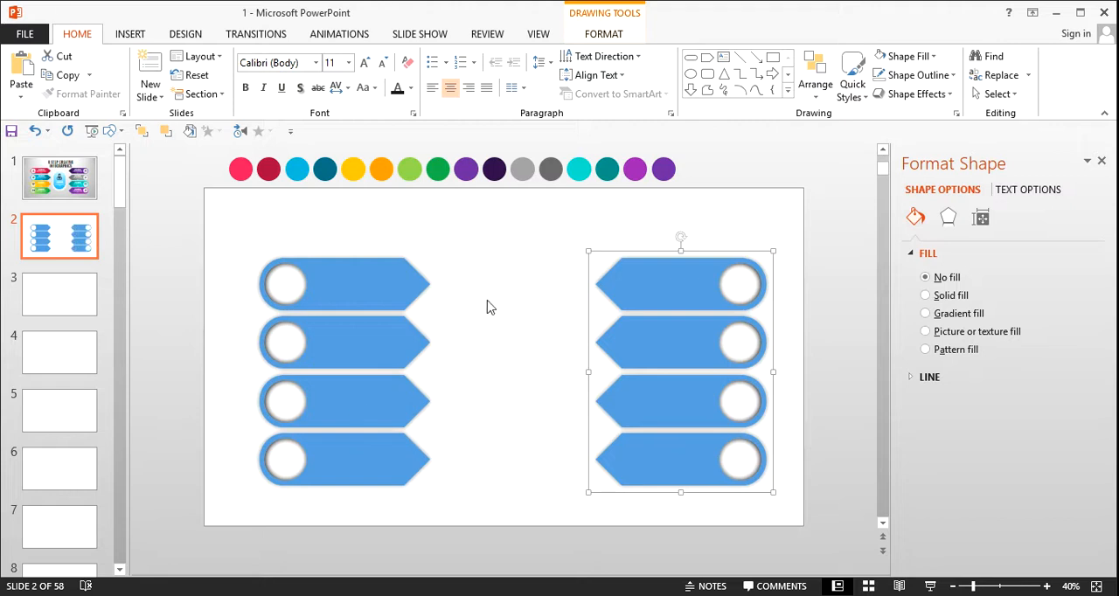
left_click(477, 263)
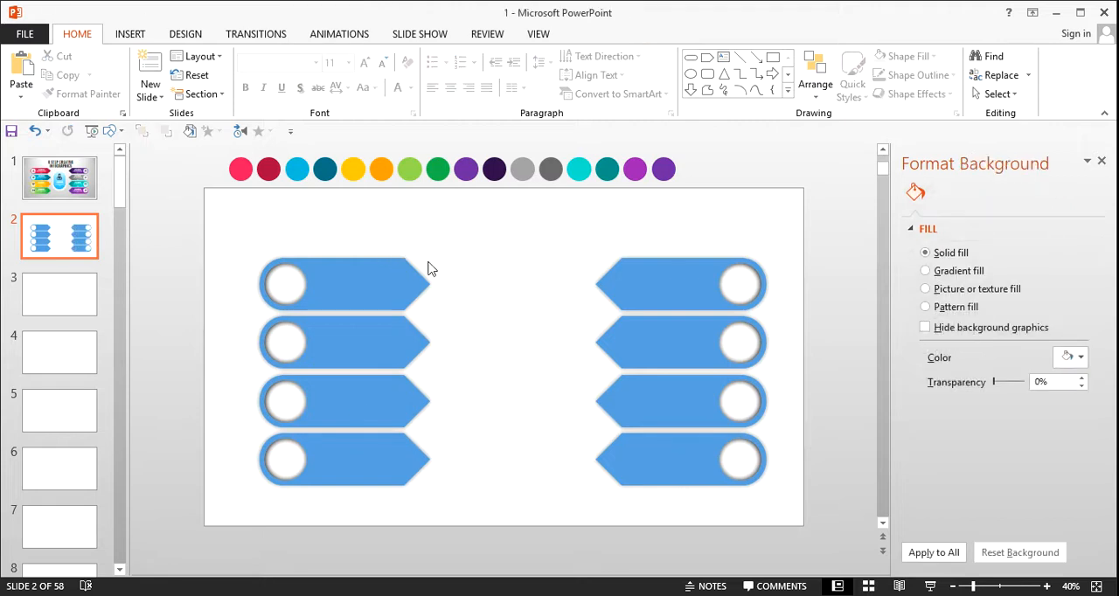
Step: Select the flipped arrow stack on the right side of the slide
mouse_move(530, 218)
left_mouse_down()
mouse_move(795, 436)
mouse_move(838, 514)
left_mouse_up()
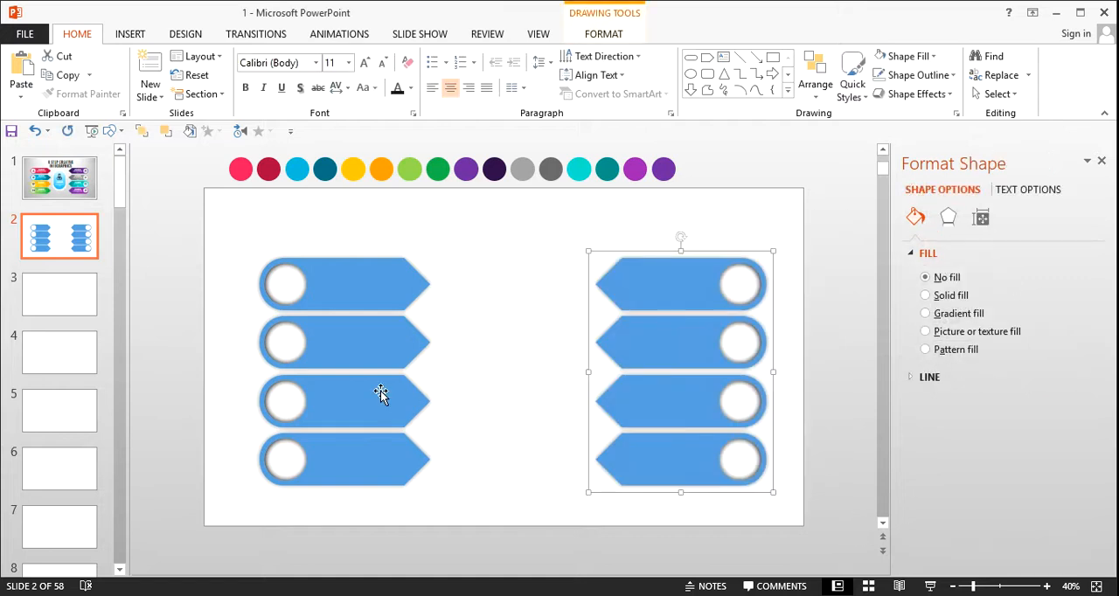